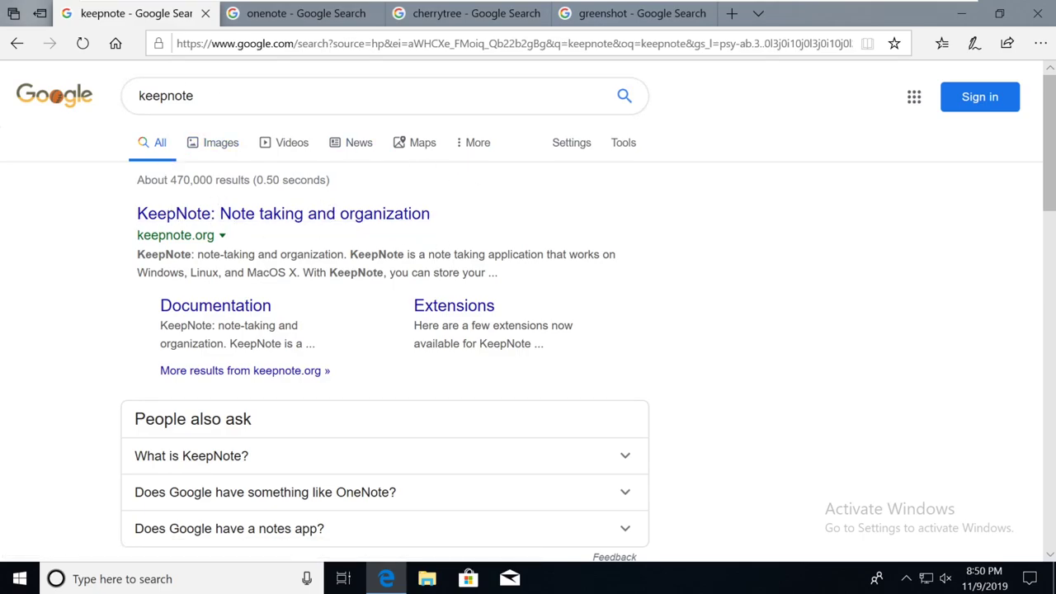
- Select 'Windows, Linux, and MacOS X.' in the KeepNote search result snippet
{"action": "left_click_drag", "start_coordinate": [138, 274], "coordinate": [299, 280]}
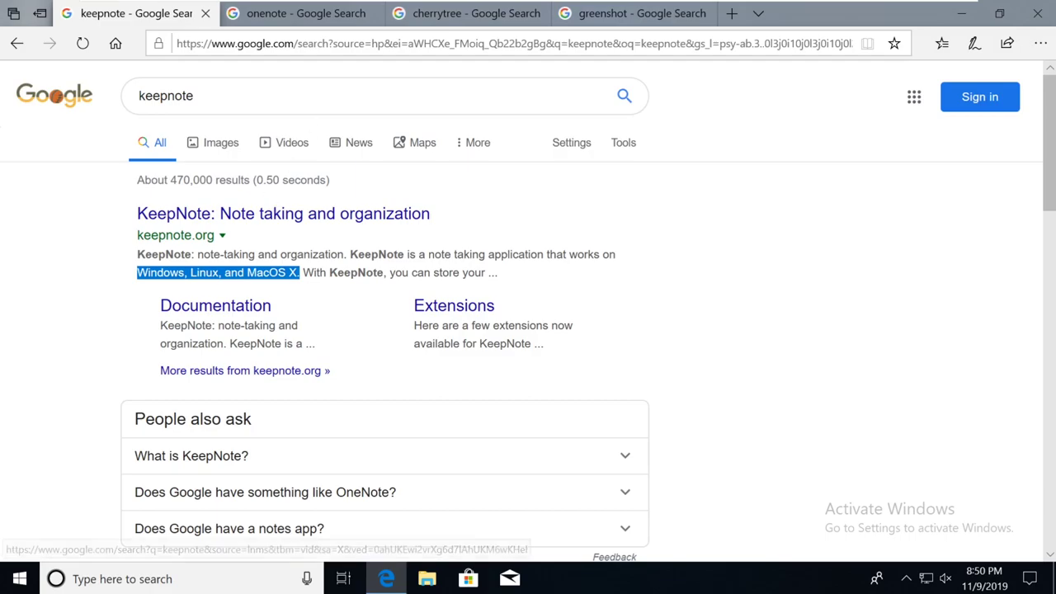
- Pass through the onenote results tab to the cherrytree search results
{"action": "left_click", "coordinate": [319, 27]}
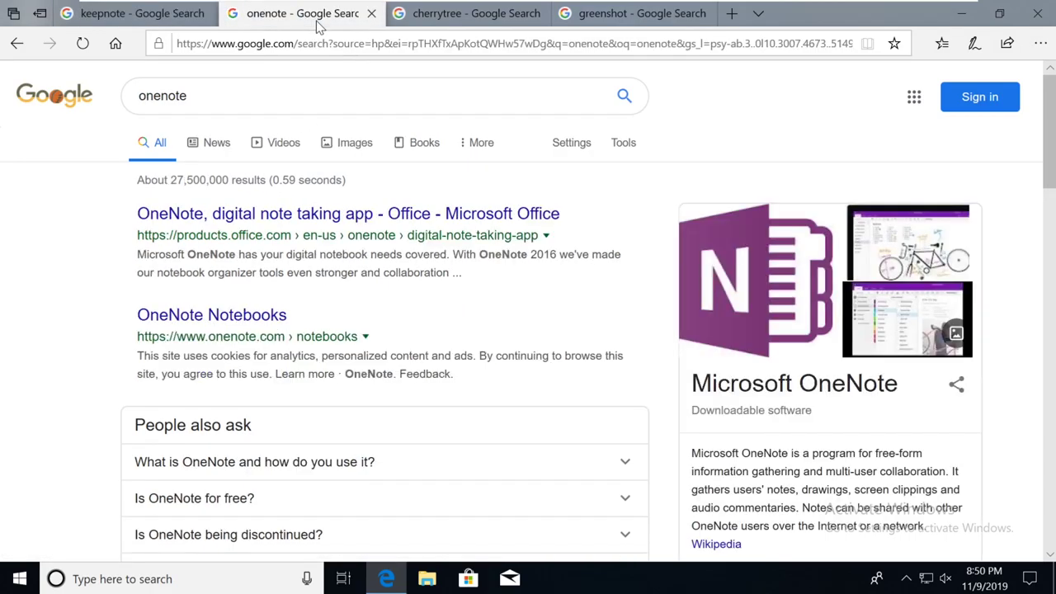
{"action": "left_click", "coordinate": [422, 19]}
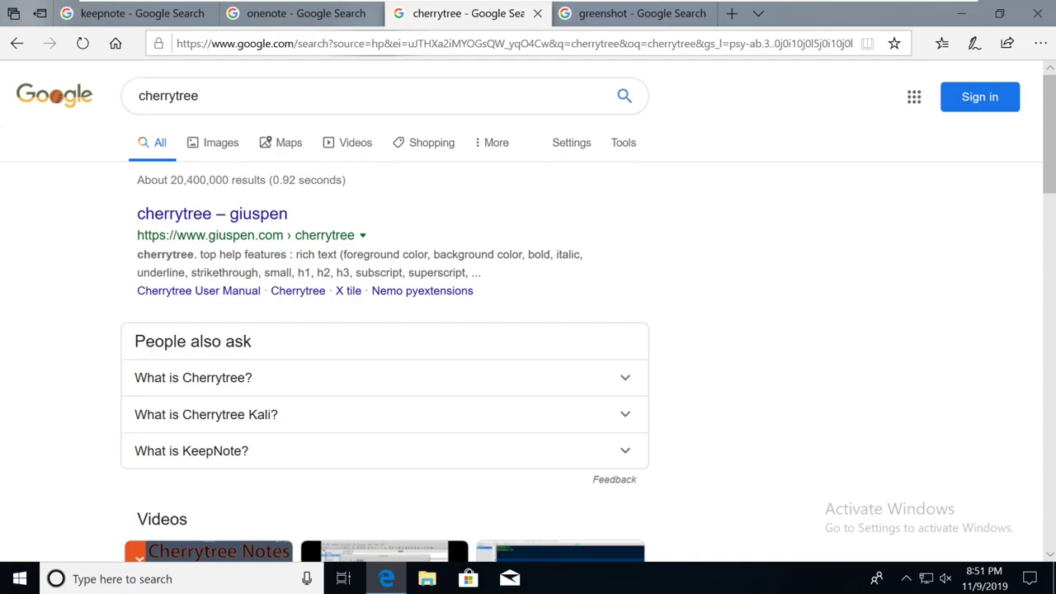
- Open keepnote.org from the keepnote results and scroll down to its Download list
{"action": "left_click", "coordinate": [155, 20]}
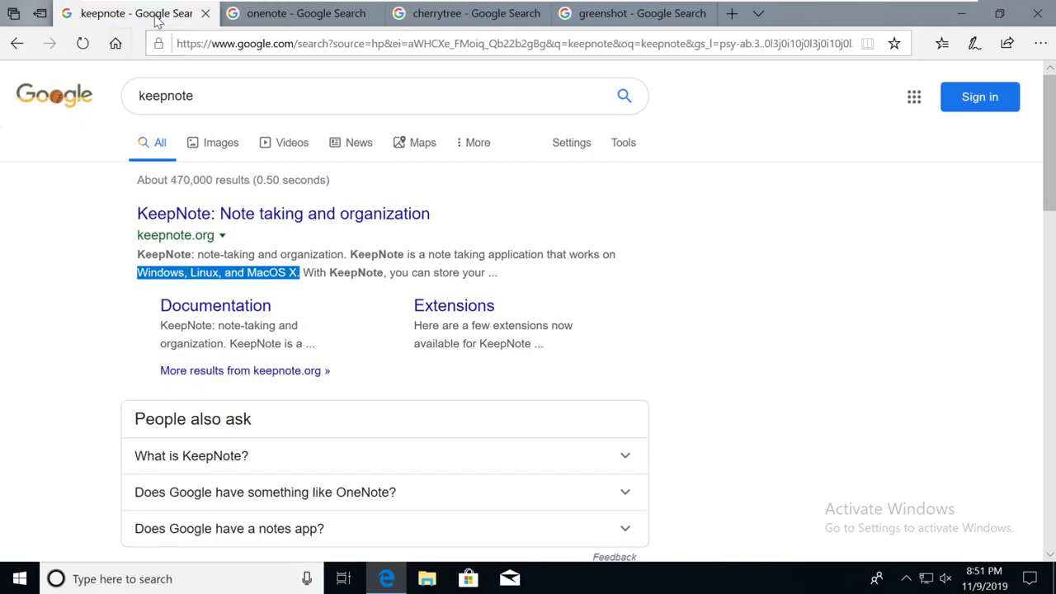
{"action": "left_click", "coordinate": [247, 213]}
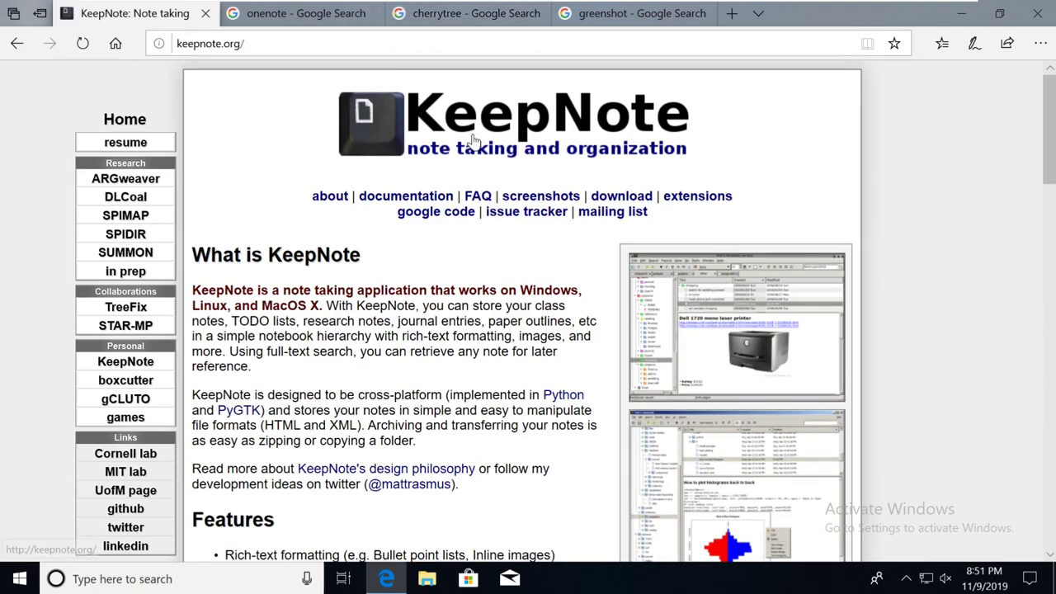
{"action": "scroll", "coordinate": [470, 147], "scroll_direction": "down", "scroll_amount": 3}
{"action": "scroll", "coordinate": [470, 147], "scroll_direction": "down", "scroll_amount": 3}
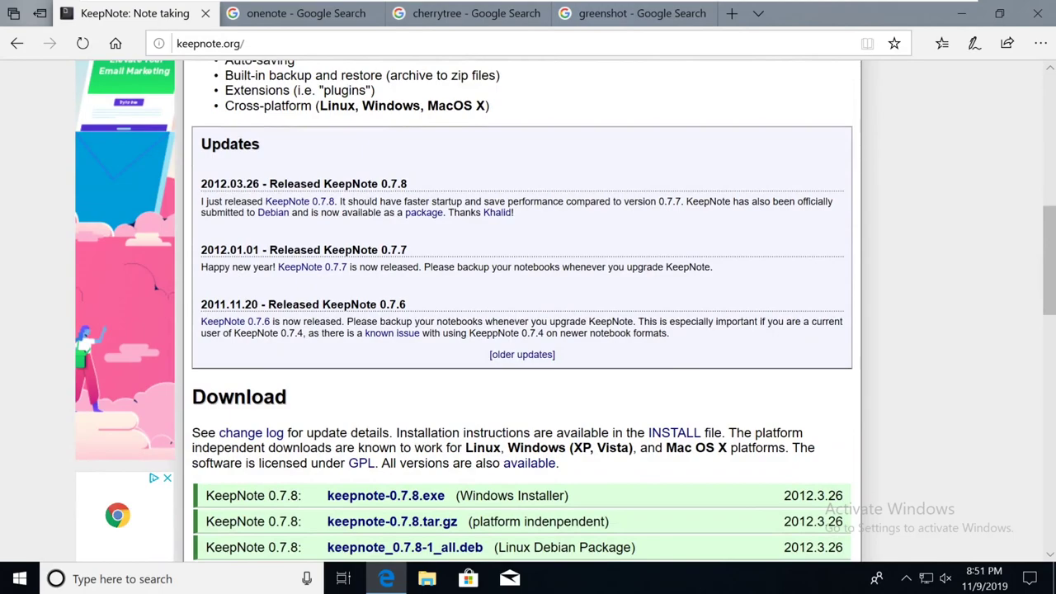
{"action": "scroll", "coordinate": [437, 110], "scroll_direction": "down", "scroll_amount": 2}
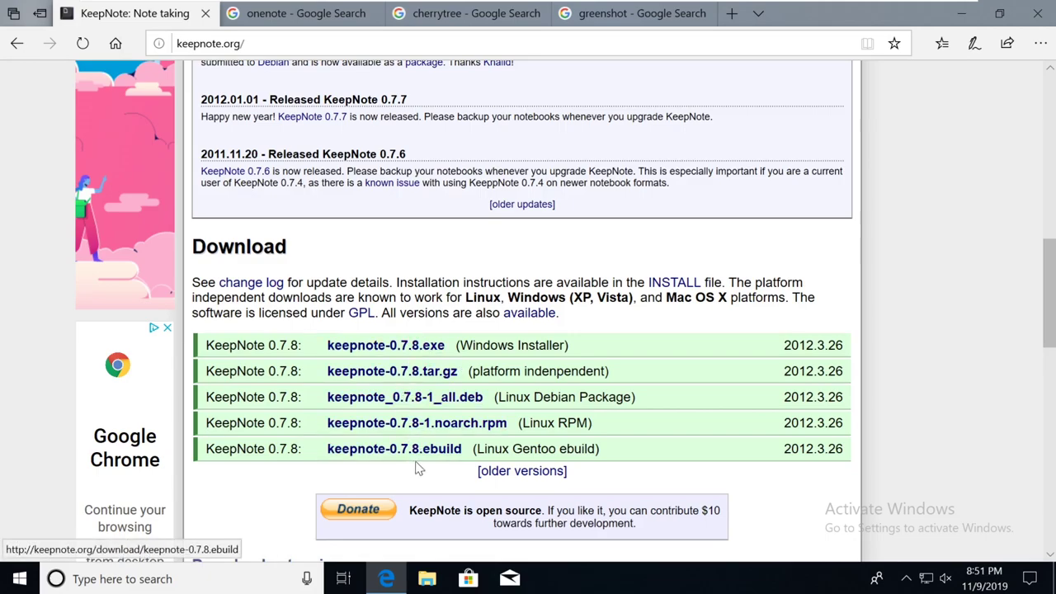
{"action": "scroll", "coordinate": [408, 355], "scroll_direction": "down", "scroll_amount": 1}
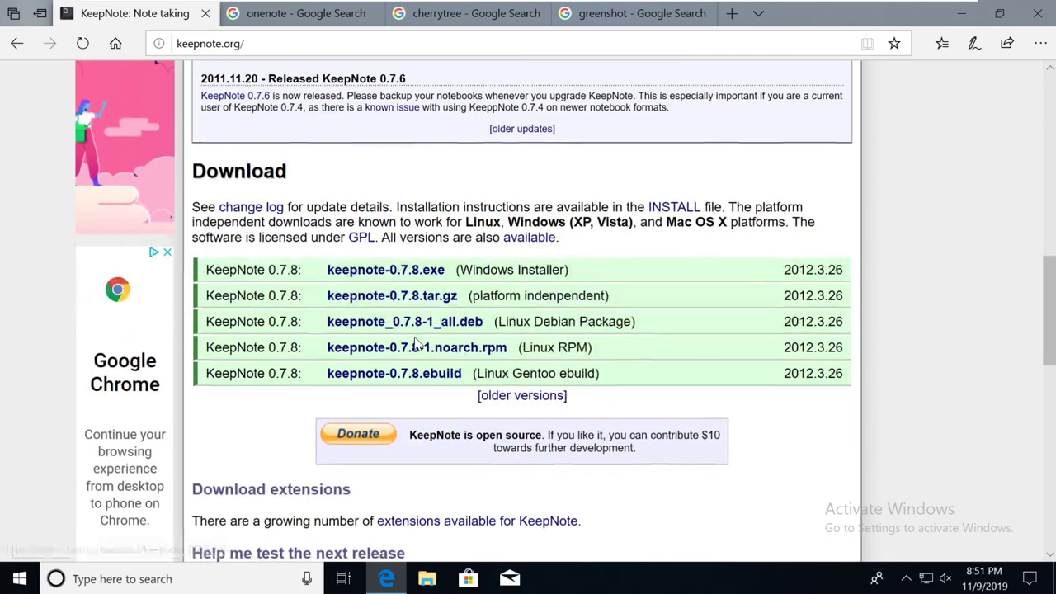
- Download and run keepnote-0.7.8.exe, install to the default location, and launch KeepNote
{"action": "left_click", "coordinate": [392, 275]}
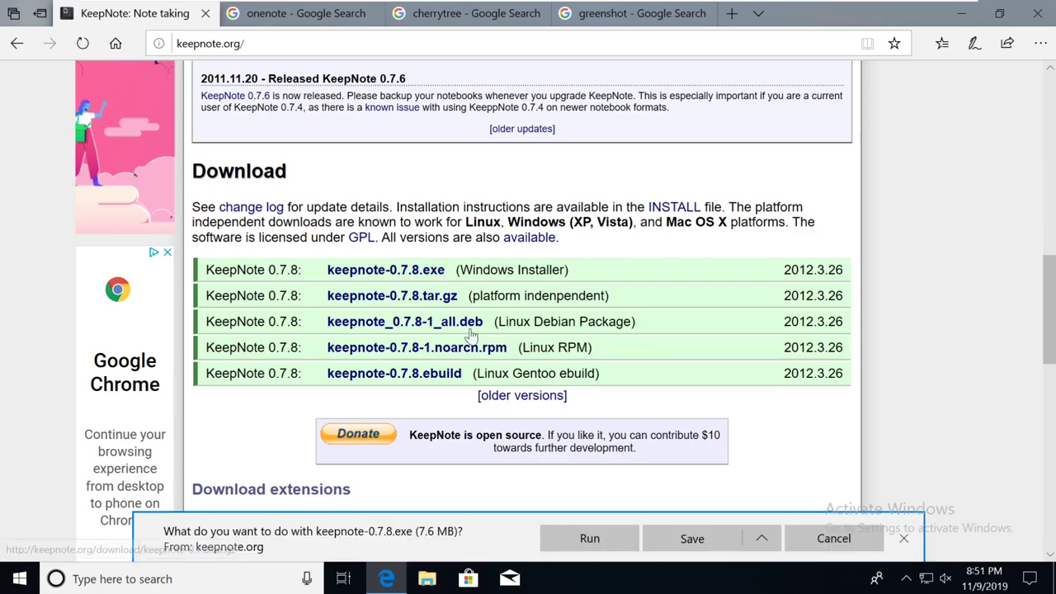
{"action": "left_click", "coordinate": [592, 538]}
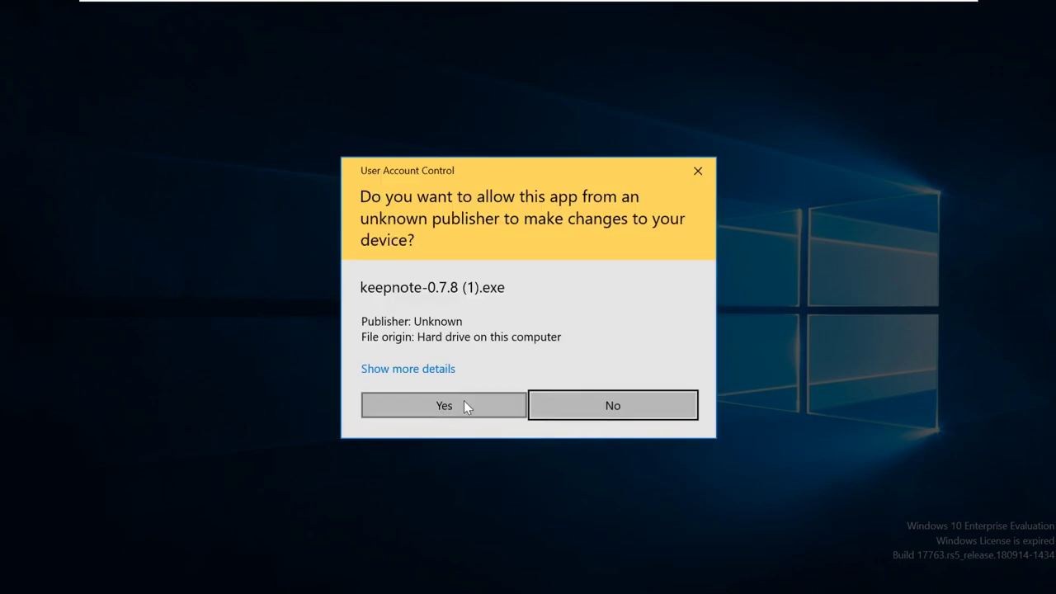
{"action": "left_click", "coordinate": [464, 403]}
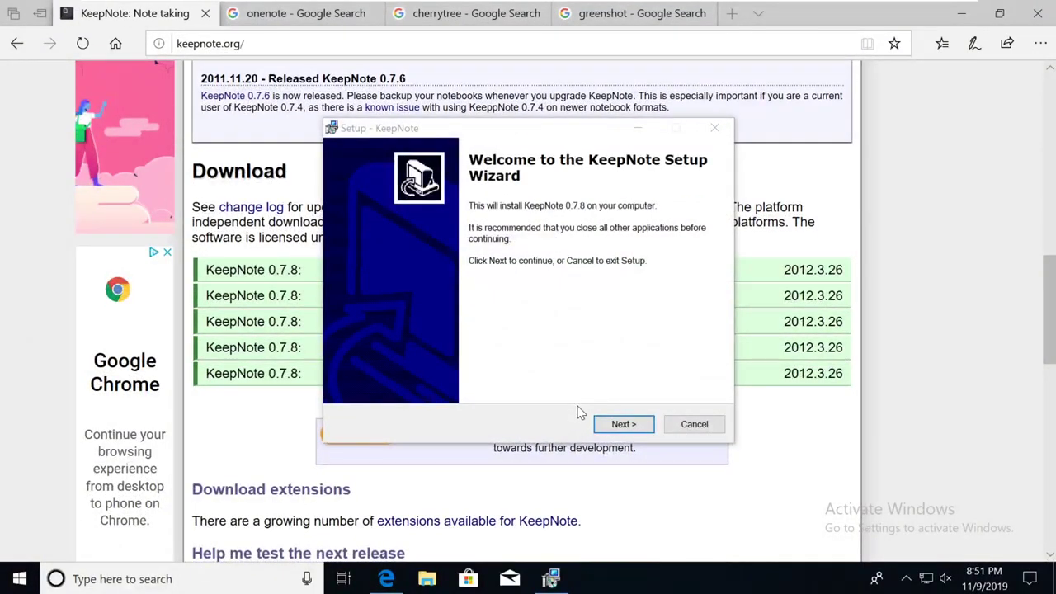
{"action": "left_click", "coordinate": [615, 424]}
{"action": "left_click", "coordinate": [604, 428]}
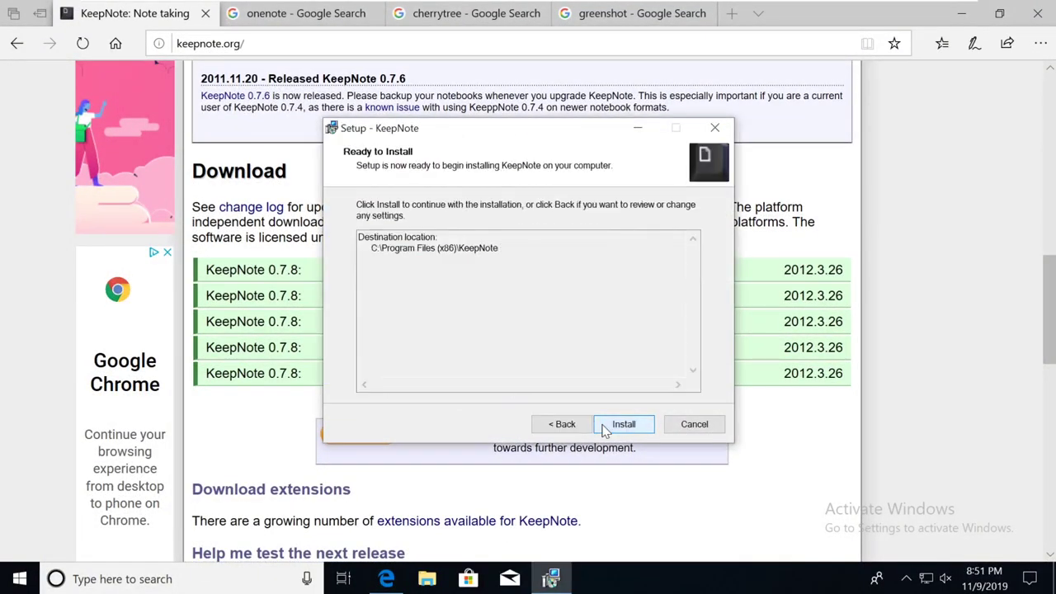
{"action": "left_click", "coordinate": [604, 427]}
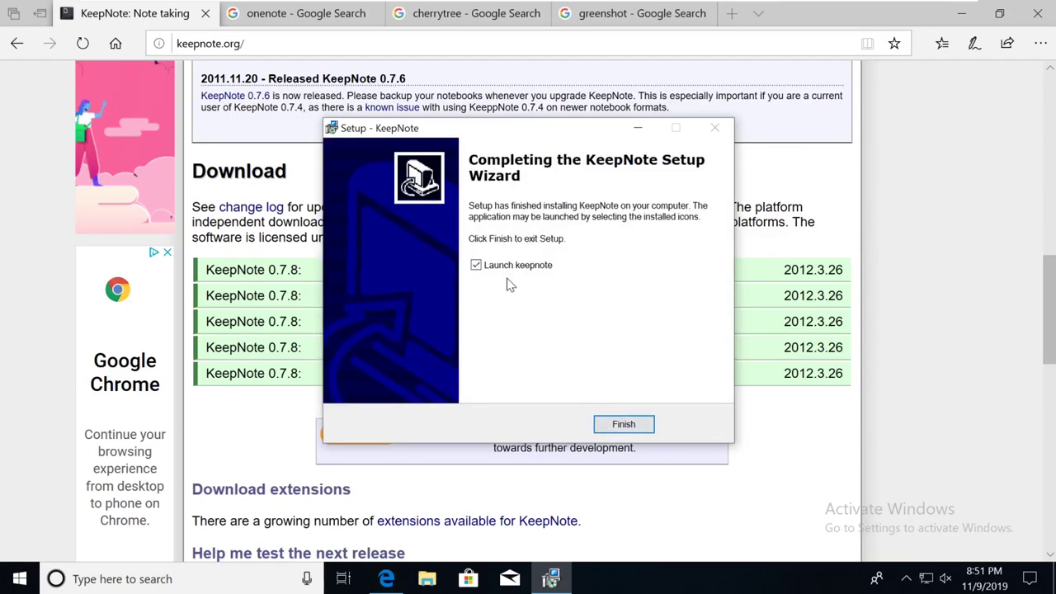
{"action": "left_click", "coordinate": [623, 421]}
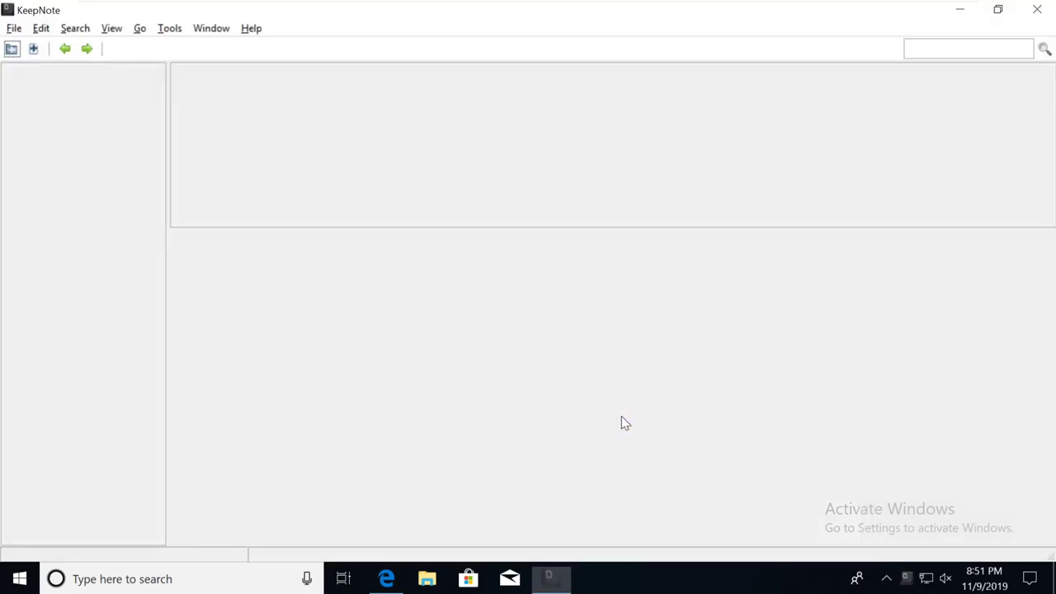
- Minimize KeepNote and return to the greenshot Google results in Edge
{"action": "left_click", "coordinate": [959, 12]}
{"action": "left_click", "coordinate": [658, 23]}
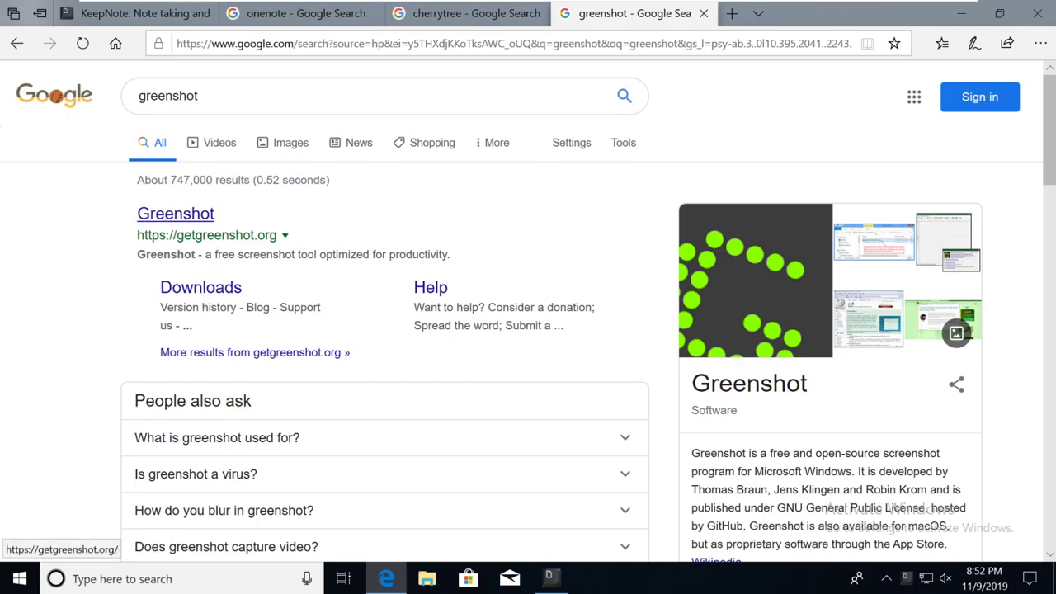
- Open getgreenshot.org's Downloads page and scroll to the latest stable release 1.2.10.6
{"action": "left_click", "coordinate": [183, 293]}
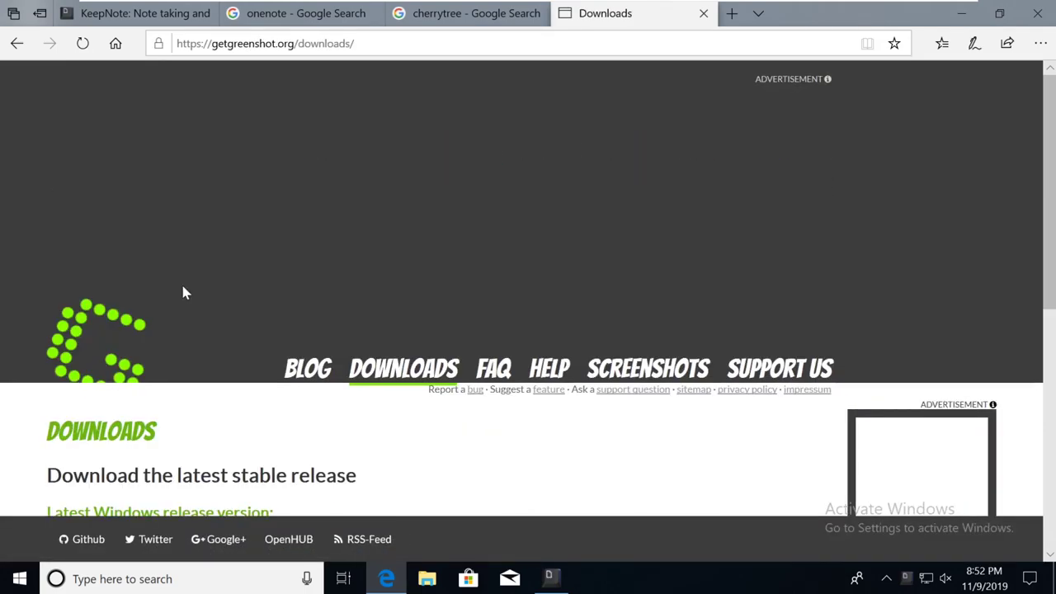
{"action": "scroll", "coordinate": [184, 281], "scroll_direction": "down", "scroll_amount": 4}
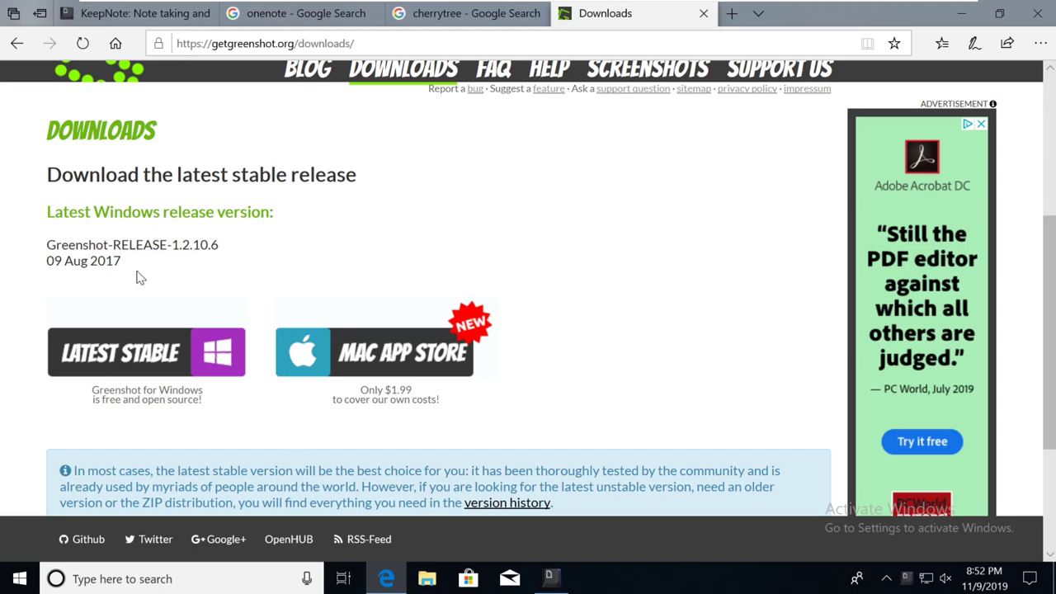
- Download and run the Greenshot installer in English, accepting the license agreement
{"action": "left_click", "coordinate": [132, 351]}
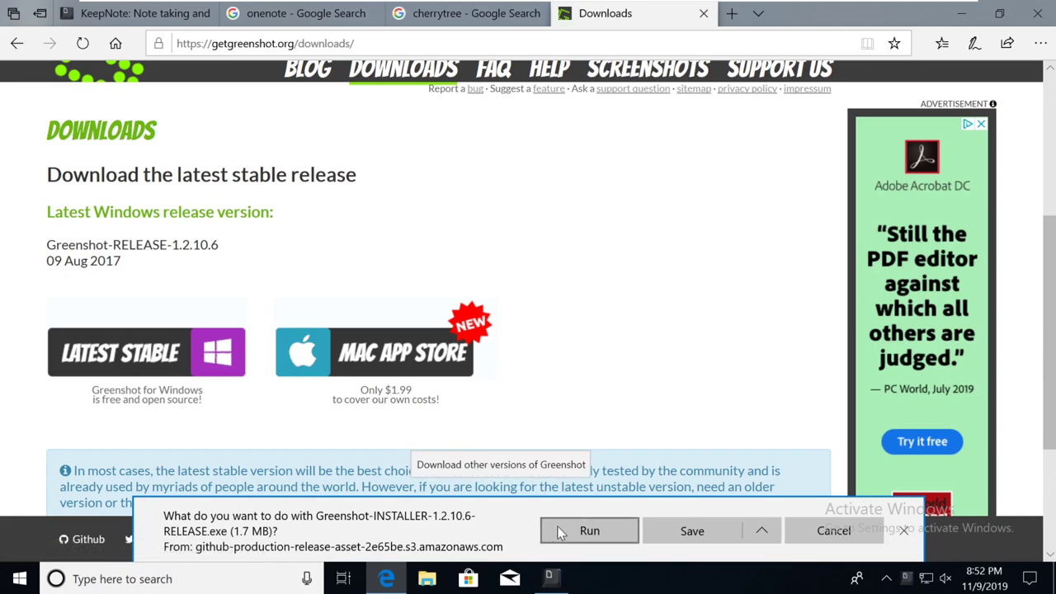
{"action": "left_click", "coordinate": [588, 530]}
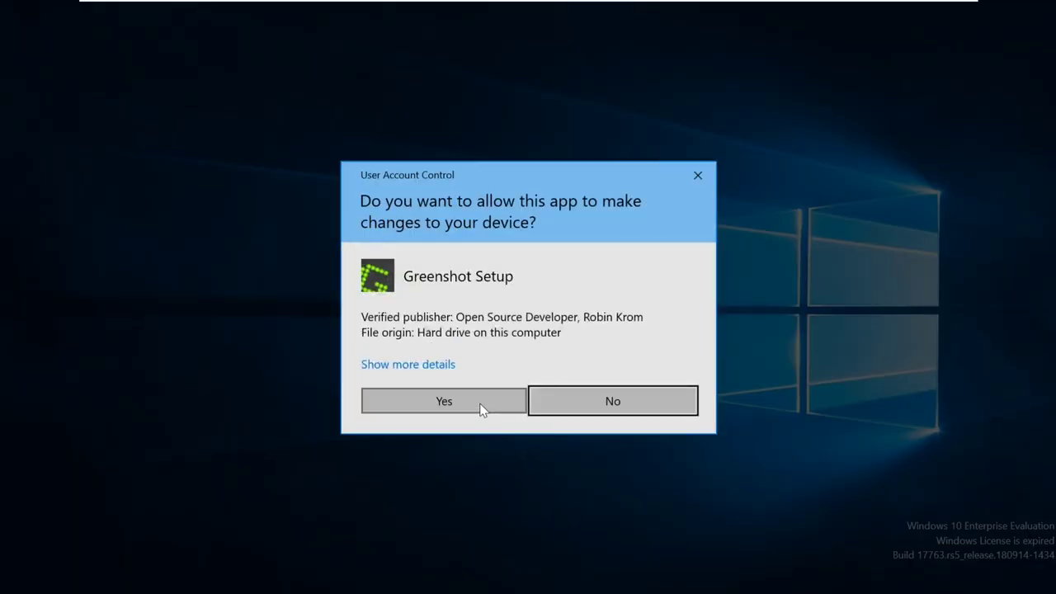
{"action": "left_click", "coordinate": [482, 404]}
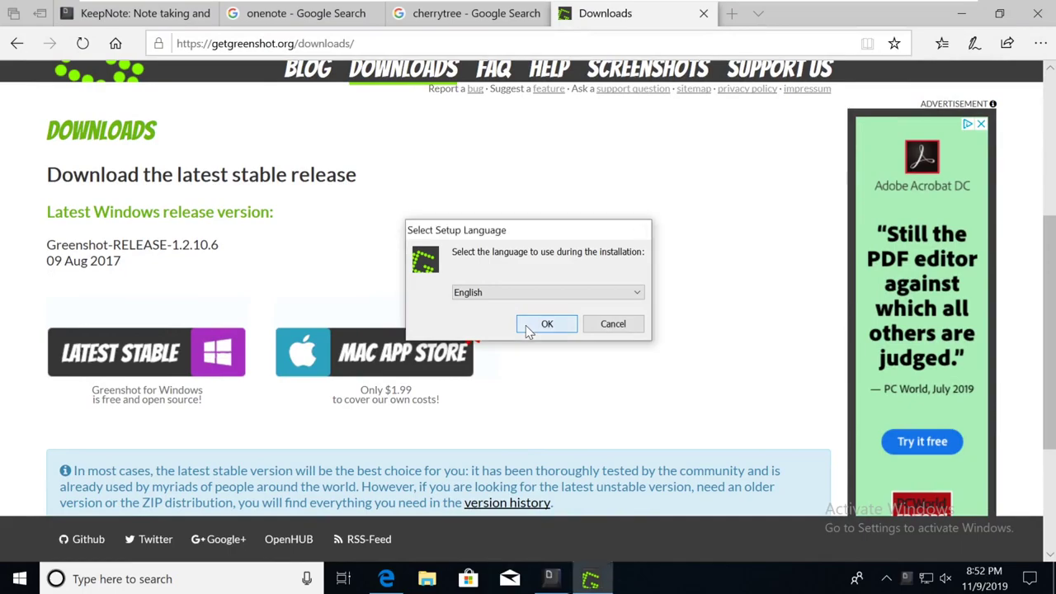
{"action": "left_click", "coordinate": [528, 326]}
{"action": "left_click", "coordinate": [444, 370]}
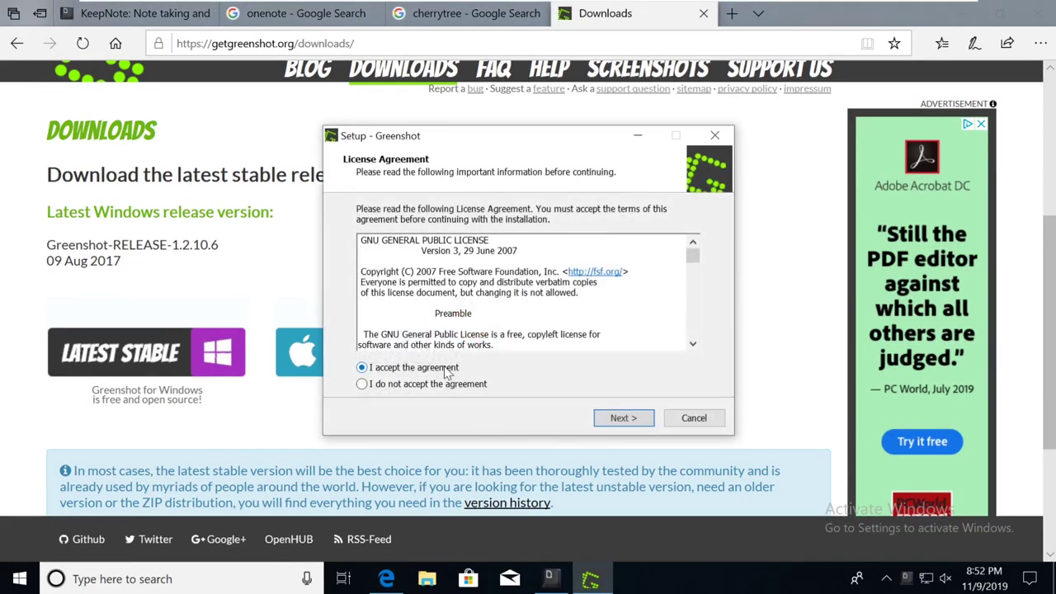
- Install with default folder, components and Windows-start auto-launch, then close the thank-you tab
{"action": "left_click", "coordinate": [617, 419]}
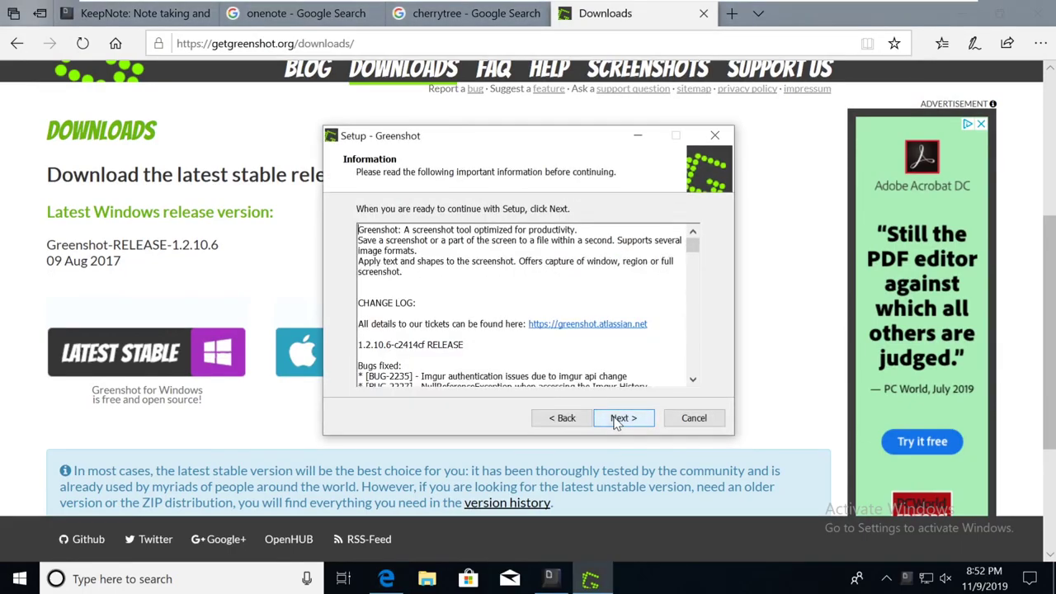
{"action": "left_click", "coordinate": [615, 419]}
{"action": "left_click", "coordinate": [615, 419]}
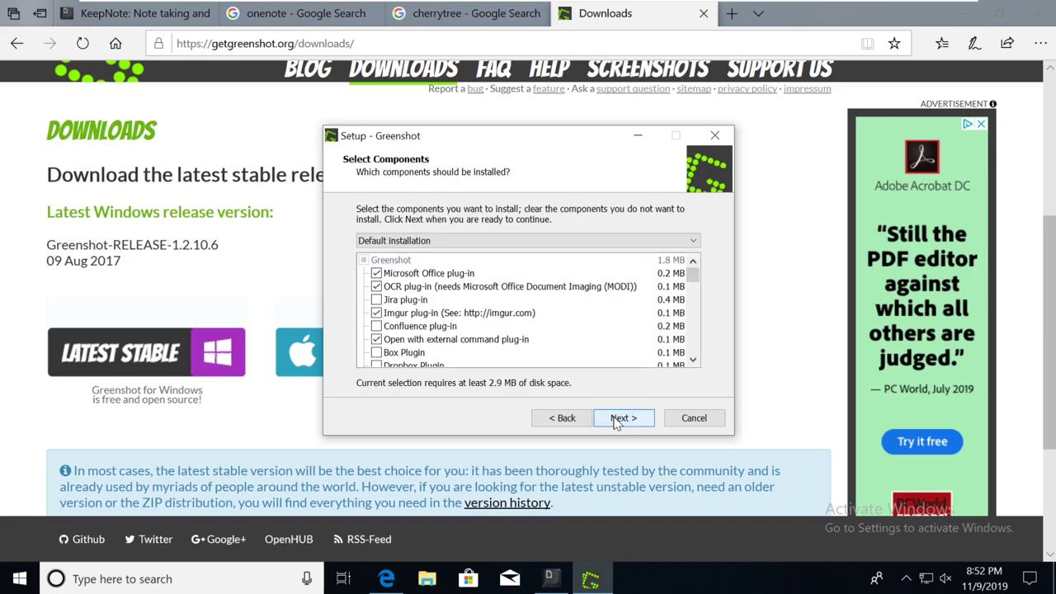
{"action": "left_click", "coordinate": [614, 419]}
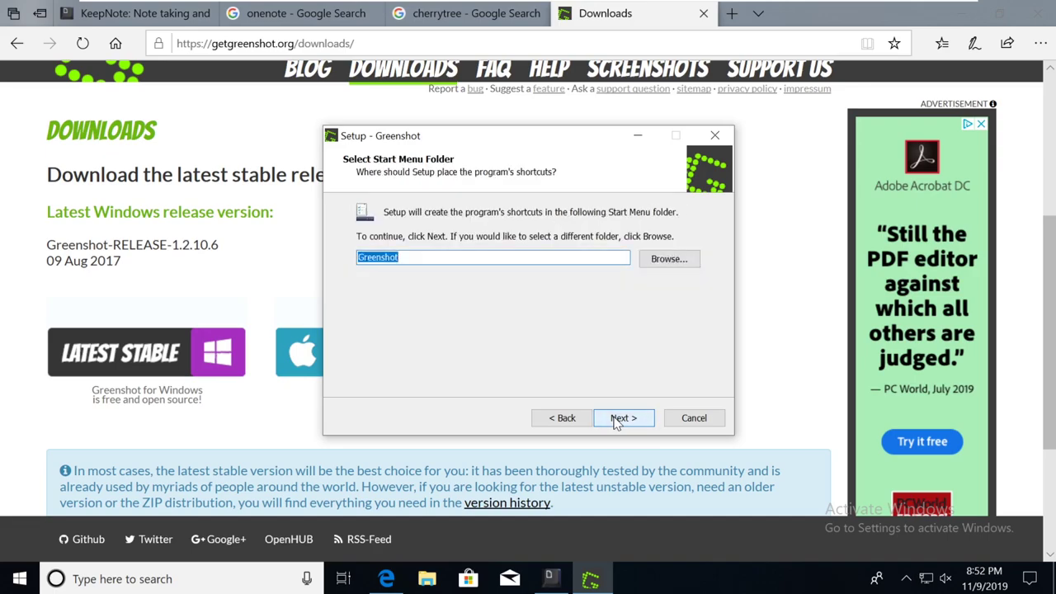
{"action": "left_click", "coordinate": [615, 419]}
{"action": "left_click", "coordinate": [614, 419]}
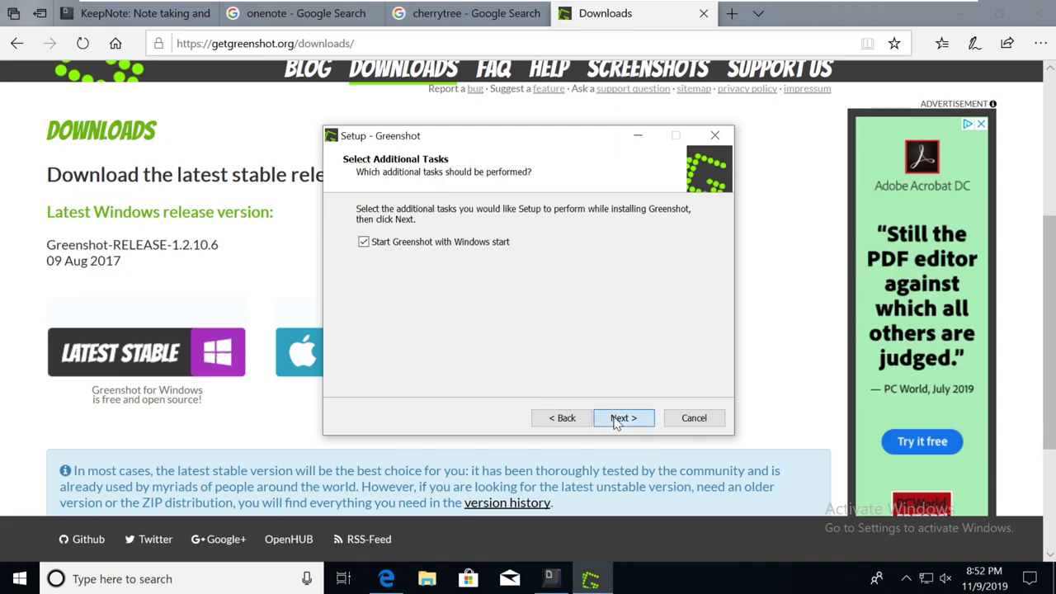
{"action": "left_click", "coordinate": [614, 419]}
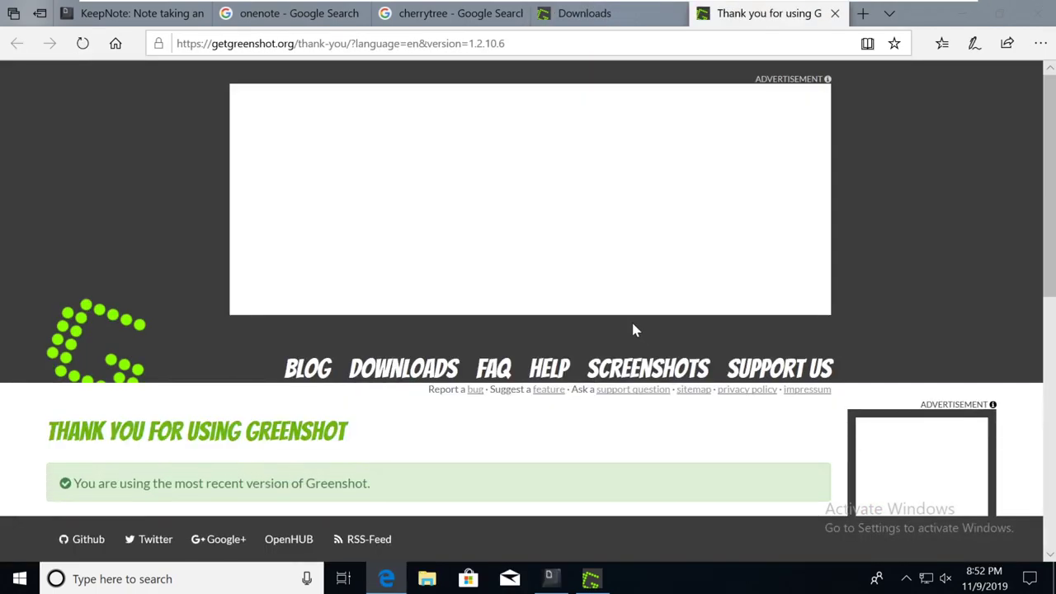
{"action": "left_click", "coordinate": [835, 13]}
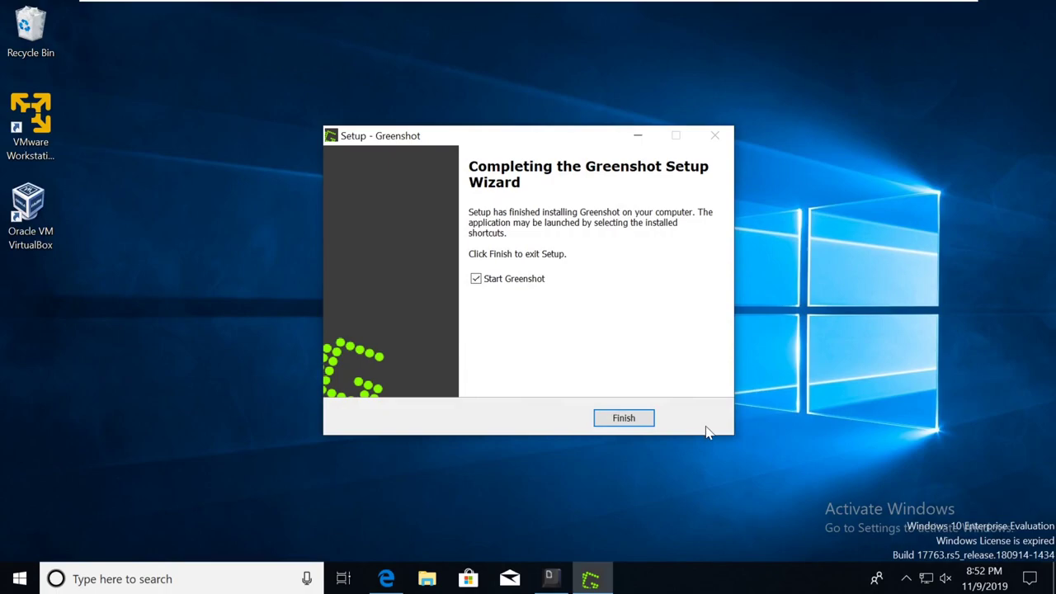
- Finish setup, return to the Downloads page, and capture its heading region with Print Screen
{"action": "left_click", "coordinate": [634, 418]}
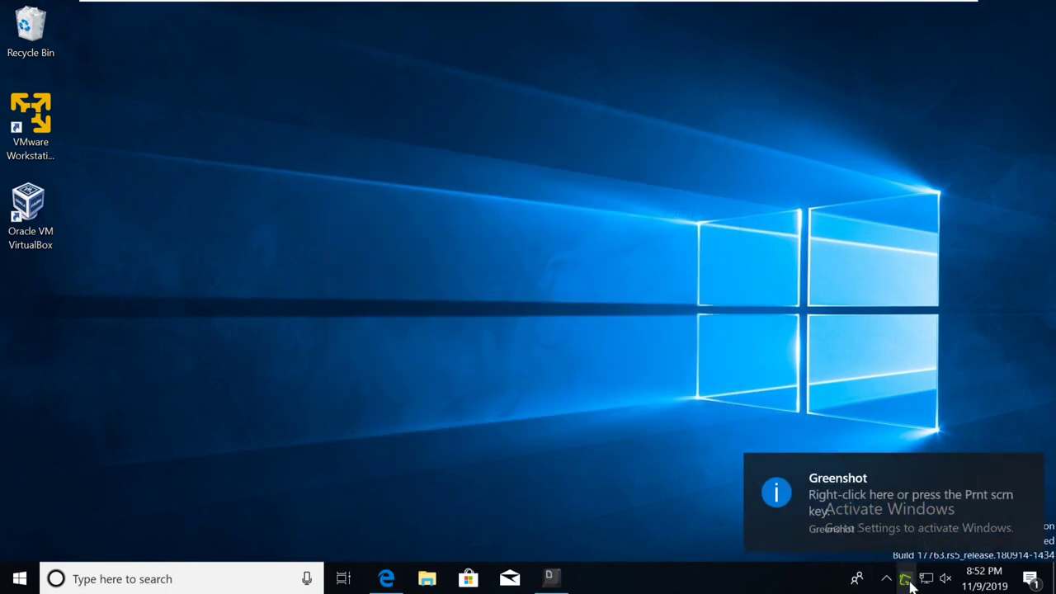
{"action": "left_click", "coordinate": [1028, 473]}
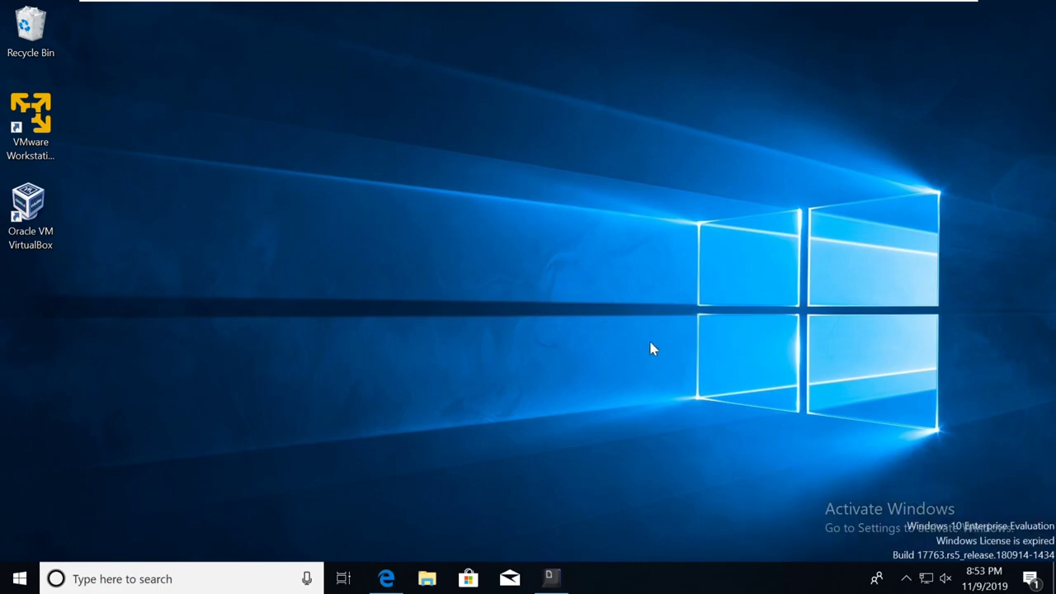
{"action": "left_click", "coordinate": [386, 578]}
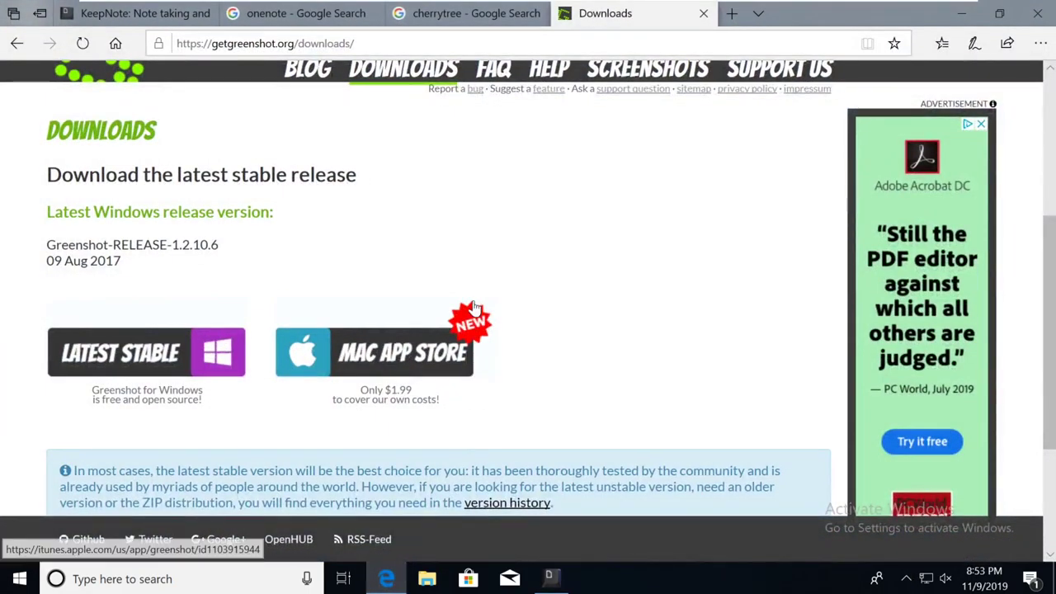
{"action": "scroll", "coordinate": [525, 332], "scroll_direction": "down", "scroll_amount": 1}
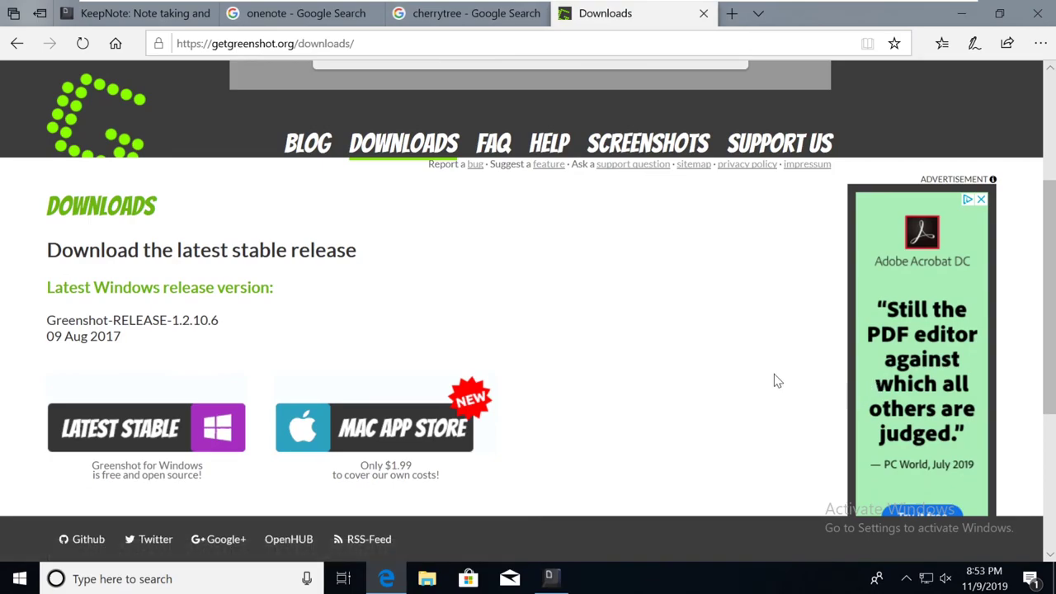
{"action": "key", "text": "Print"}
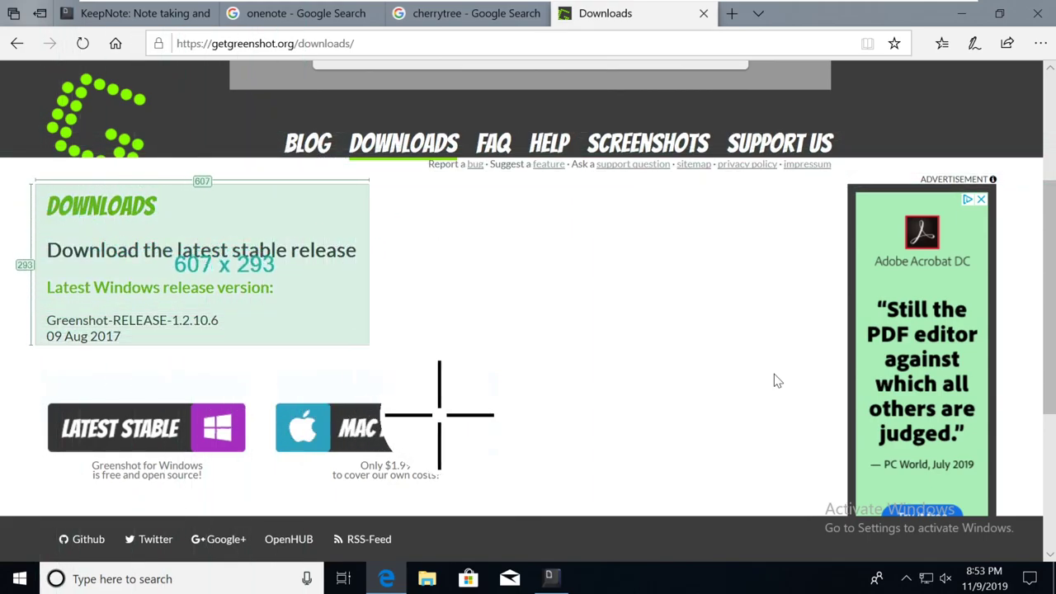
{"action": "left_click", "coordinate": [447, 429]}
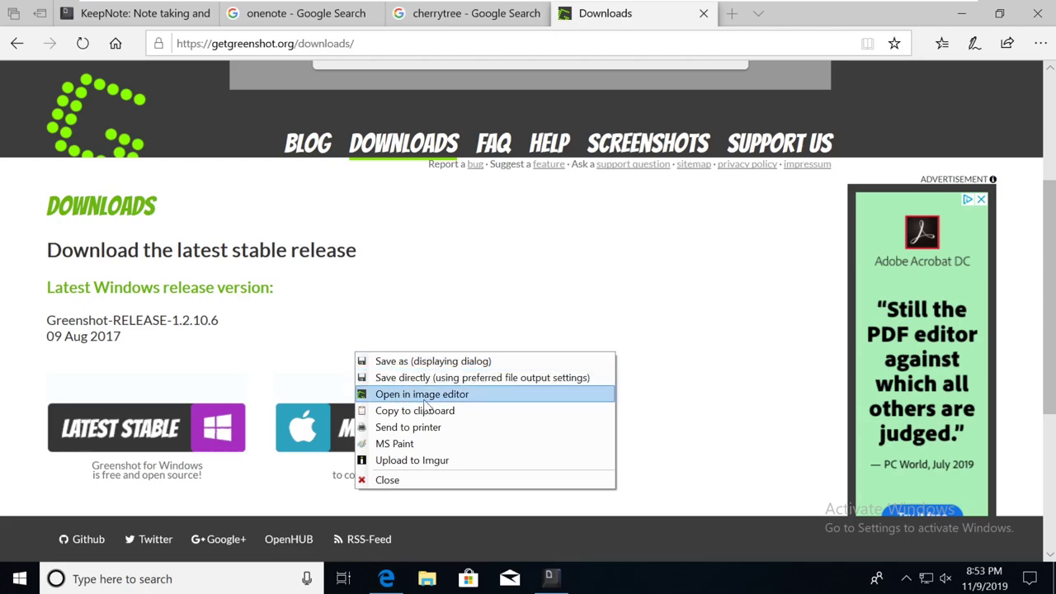
- Open the capture in a maximized image editor and add a border effect
{"action": "left_click", "coordinate": [493, 396]}
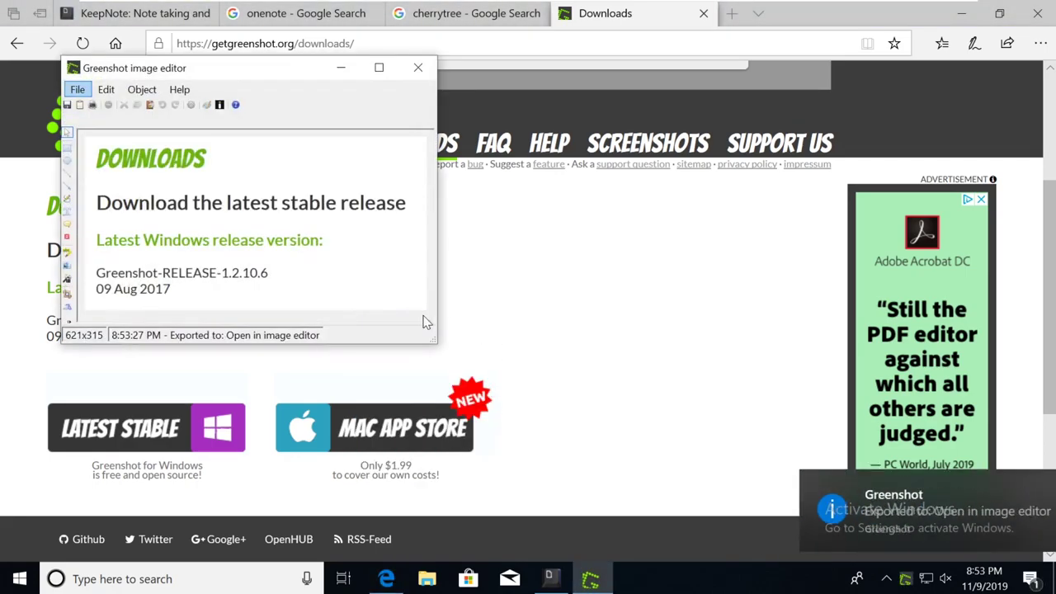
{"action": "left_click", "coordinate": [380, 66]}
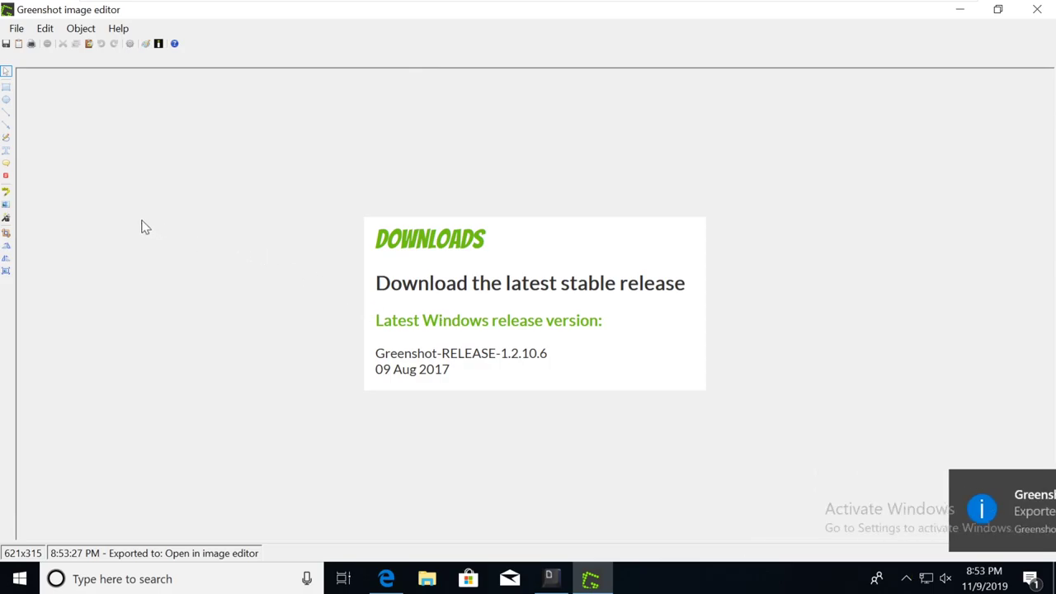
{"action": "left_click", "coordinate": [6, 220]}
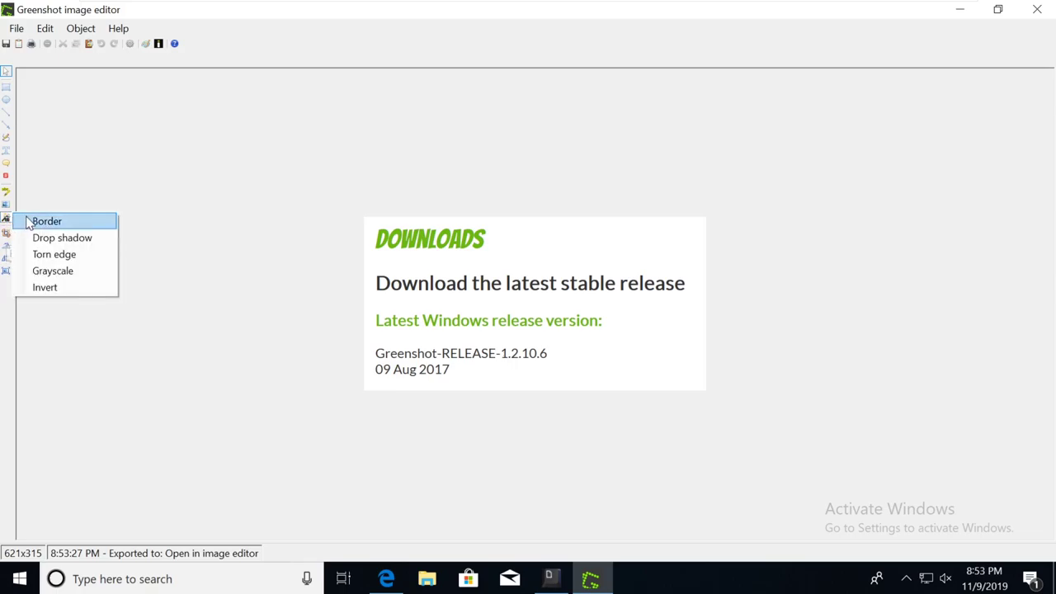
{"action": "left_click", "coordinate": [28, 221]}
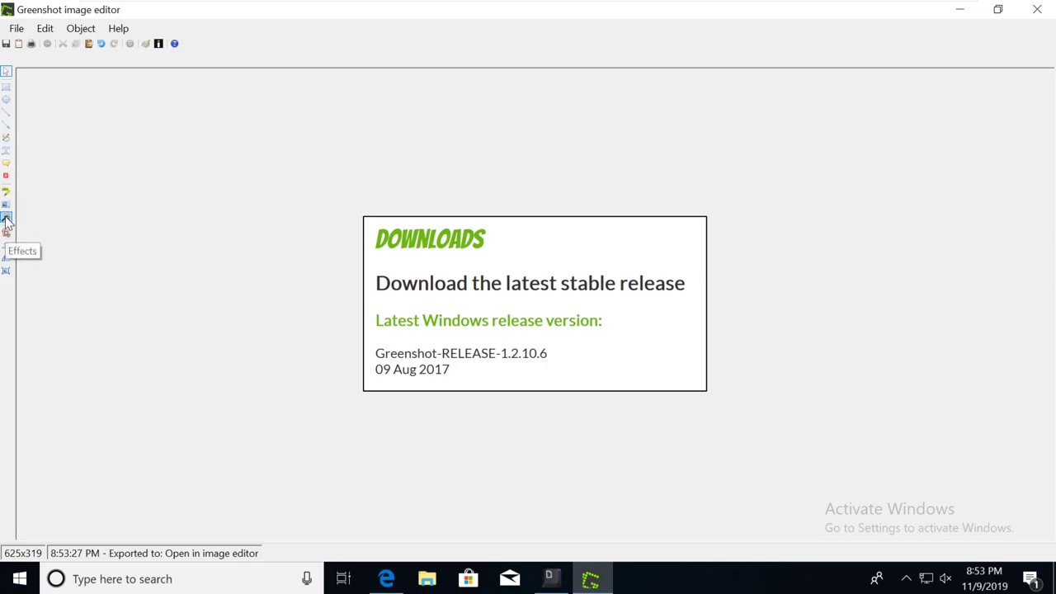
- Invert the image colours, then invert them again to restore the originals
{"action": "left_click", "coordinate": [6, 218]}
{"action": "left_click", "coordinate": [6, 219]}
{"action": "left_click", "coordinate": [6, 219]}
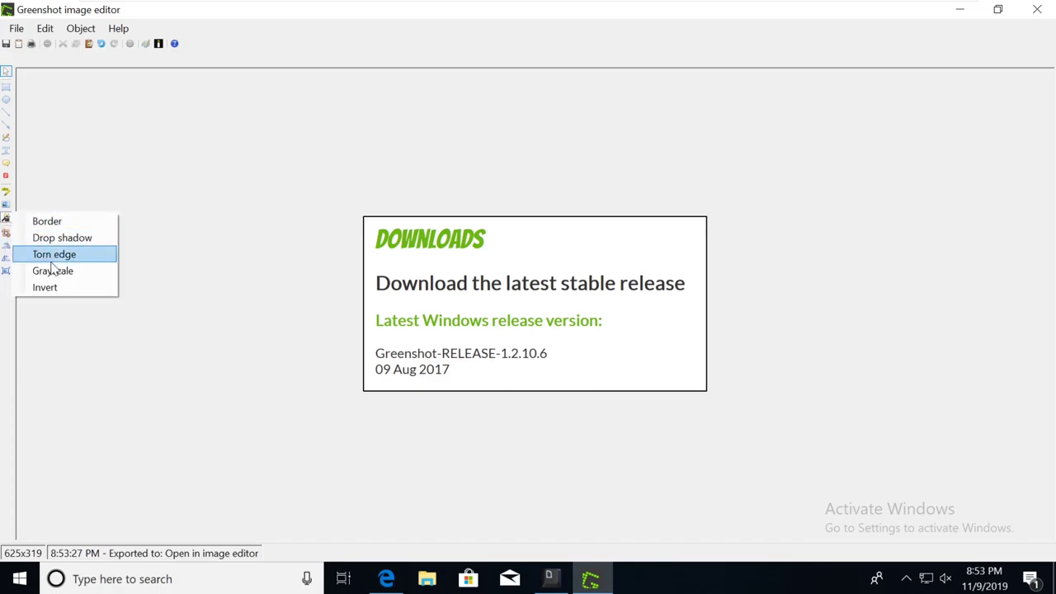
{"action": "left_click", "coordinate": [48, 287]}
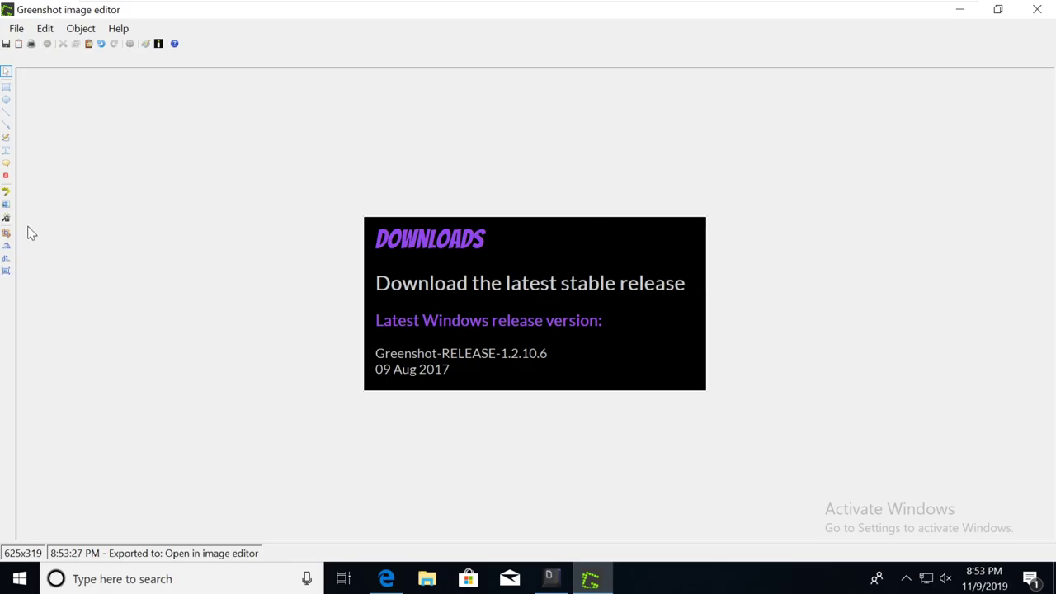
{"action": "left_click", "coordinate": [6, 219]}
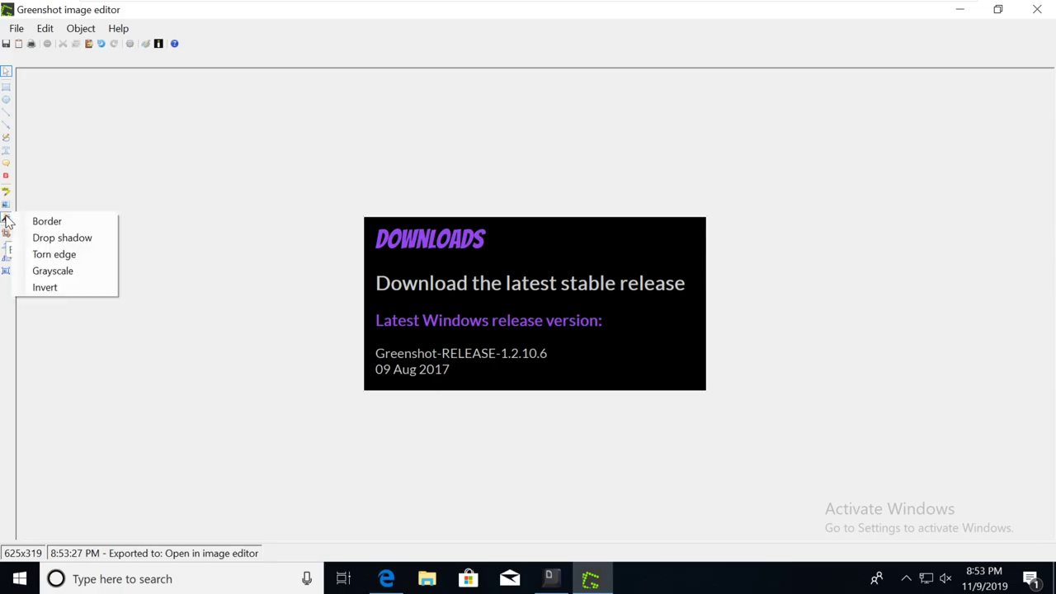
{"action": "left_click", "coordinate": [77, 290]}
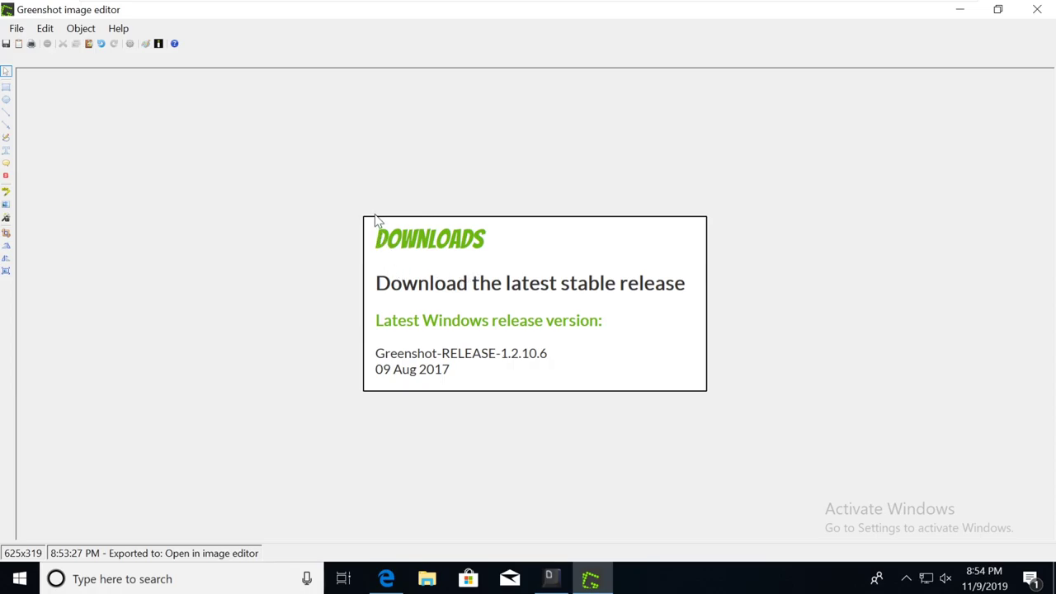
- Box the DOWNLOADS heading in a red rectangle and pixelate 'Download' at pixel size 12
{"action": "left_click", "coordinate": [7, 88]}
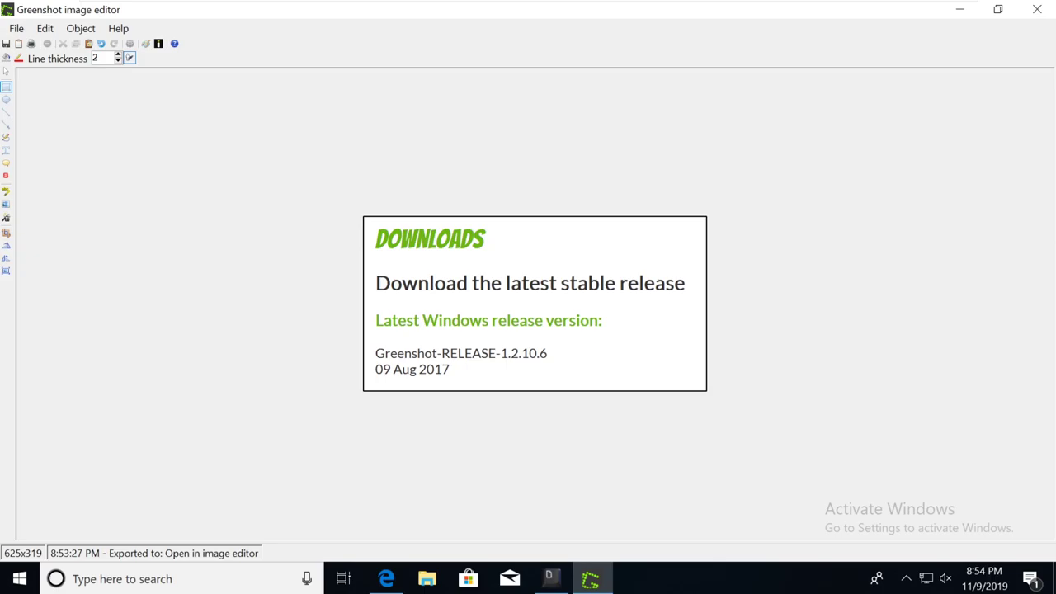
{"action": "mouse_move", "coordinate": [369, 222]}
{"action": "left_mouse_down"}
{"action": "mouse_move", "coordinate": [386, 245]}
{"action": "mouse_move", "coordinate": [492, 255]}
{"action": "left_mouse_up"}
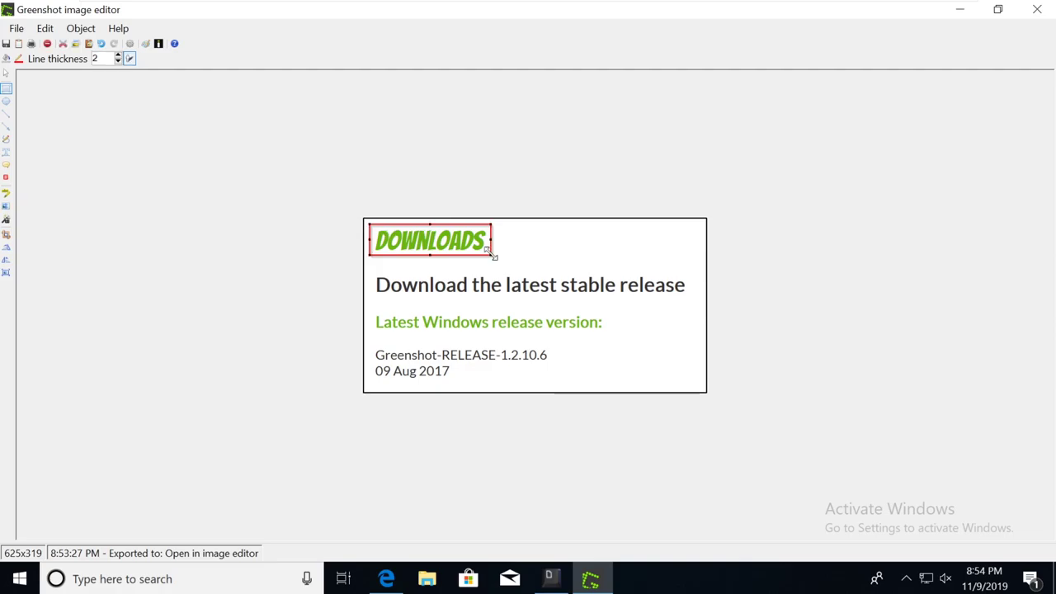
{"action": "left_click", "coordinate": [5, 212]}
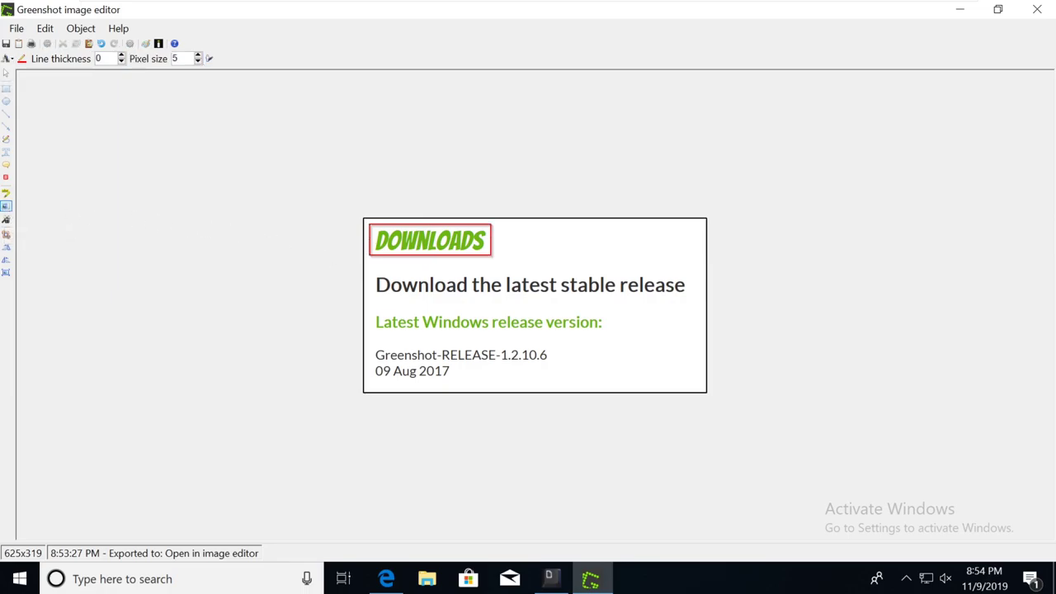
{"action": "left_click_drag", "start_coordinate": [371, 269], "coordinate": [471, 300]}
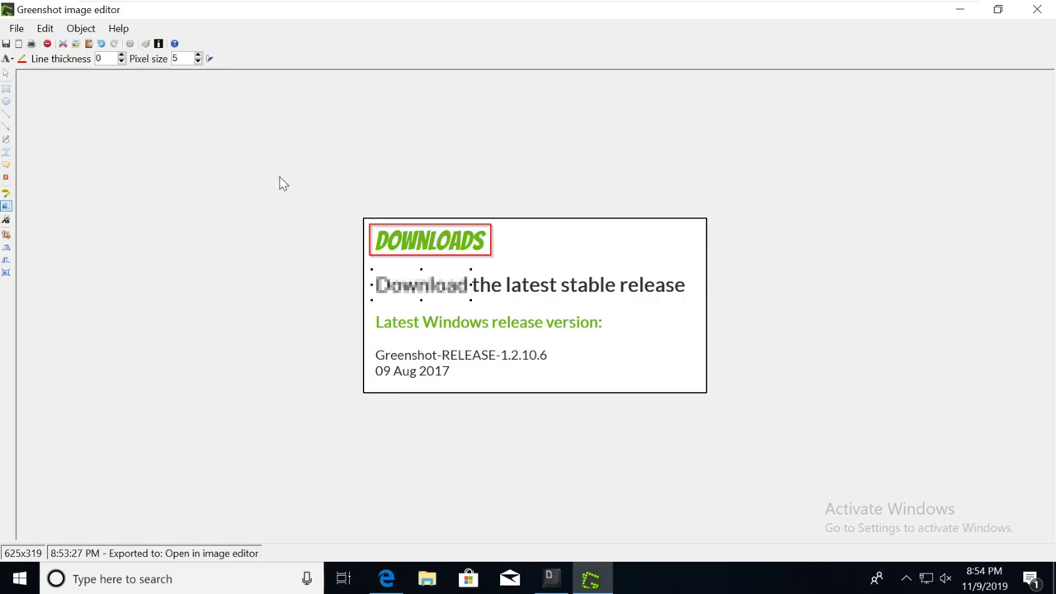
{"action": "left_click", "coordinate": [198, 54]}
{"action": "left_click", "coordinate": [199, 54]}
{"action": "left_click", "coordinate": [199, 54]}
{"action": "left_click", "coordinate": [199, 55]}
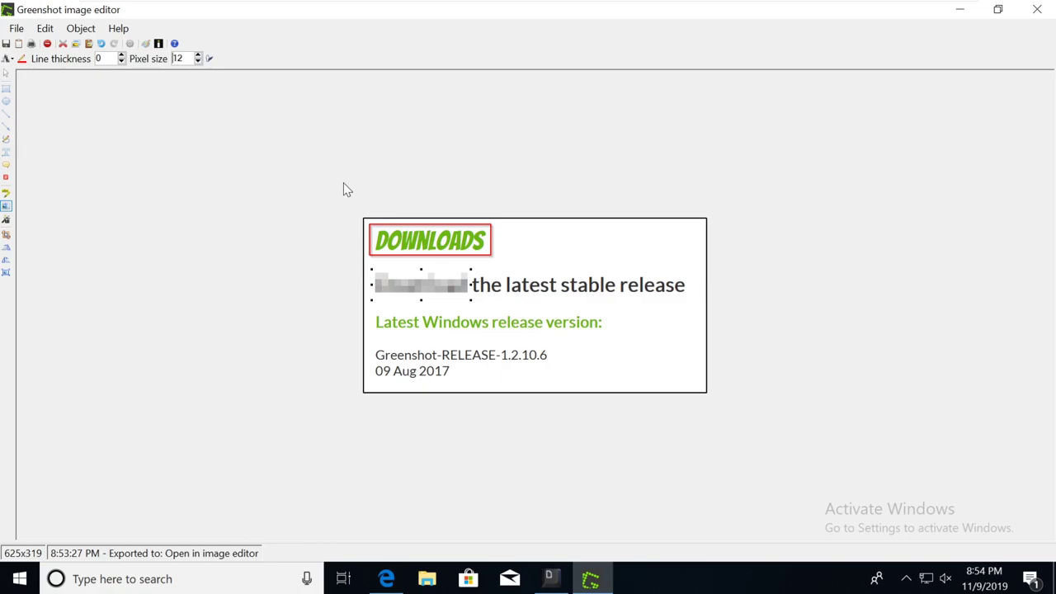
- Copy the annotated capture to the clipboard, then check KeepNote briefly and return to the editor
{"action": "left_click", "coordinate": [19, 43]}
{"action": "left_click", "coordinate": [550, 577]}
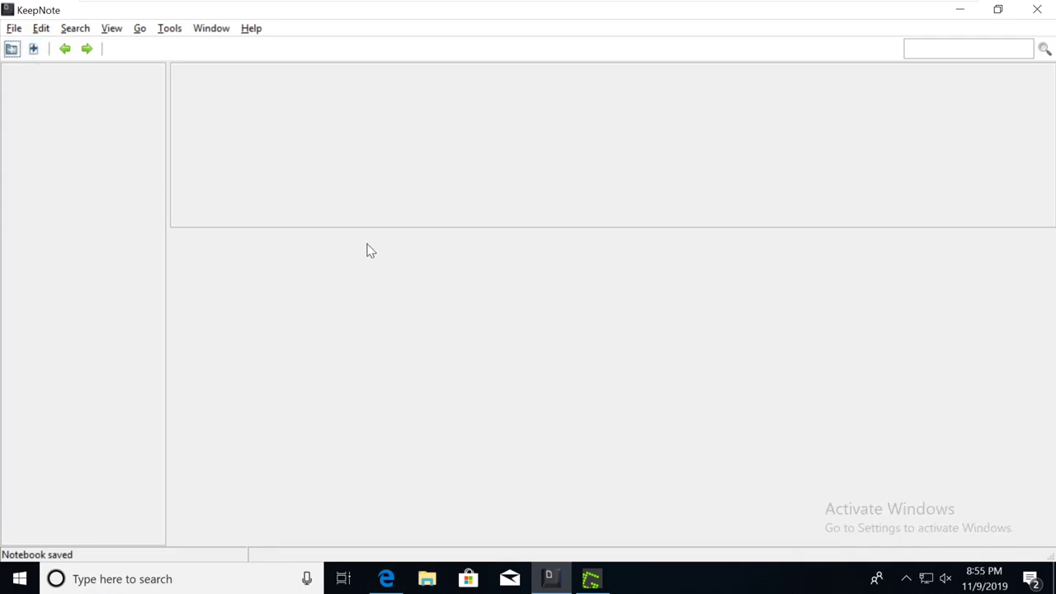
{"action": "left_click", "coordinate": [959, 9]}
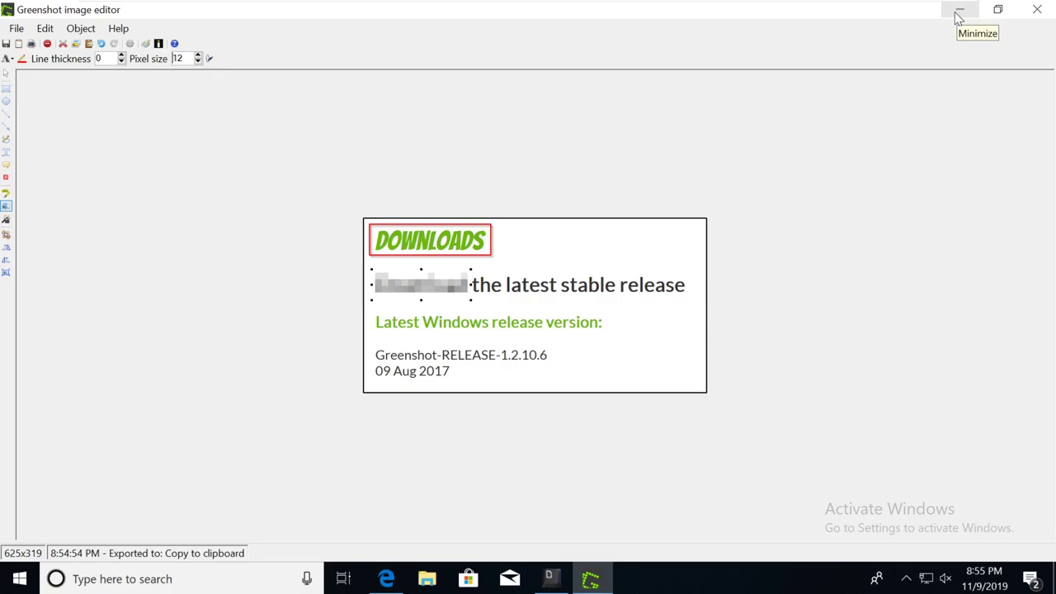
{"action": "mouse_move", "coordinate": [929, 5]}
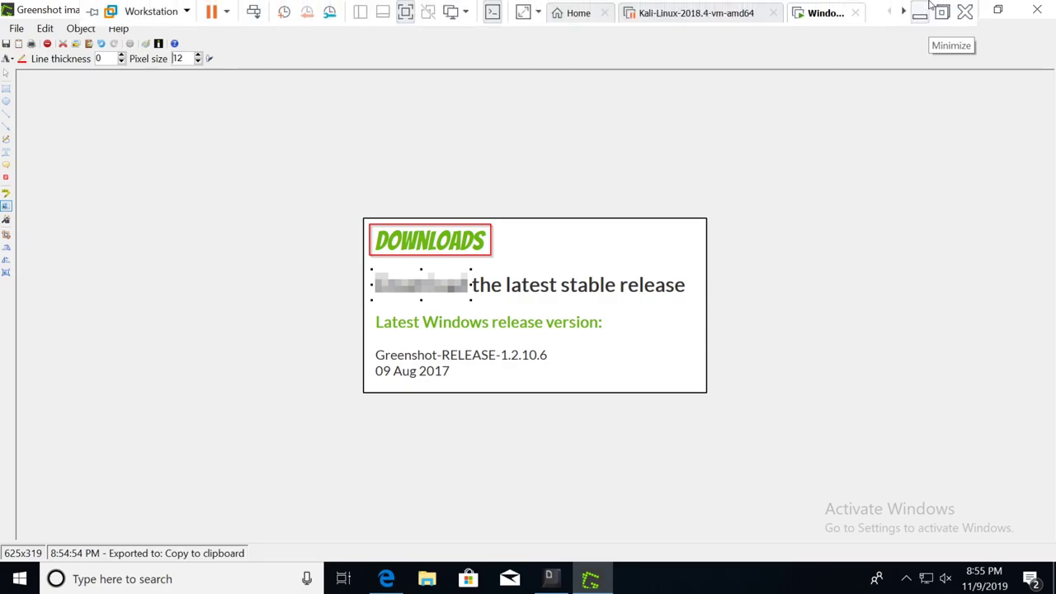